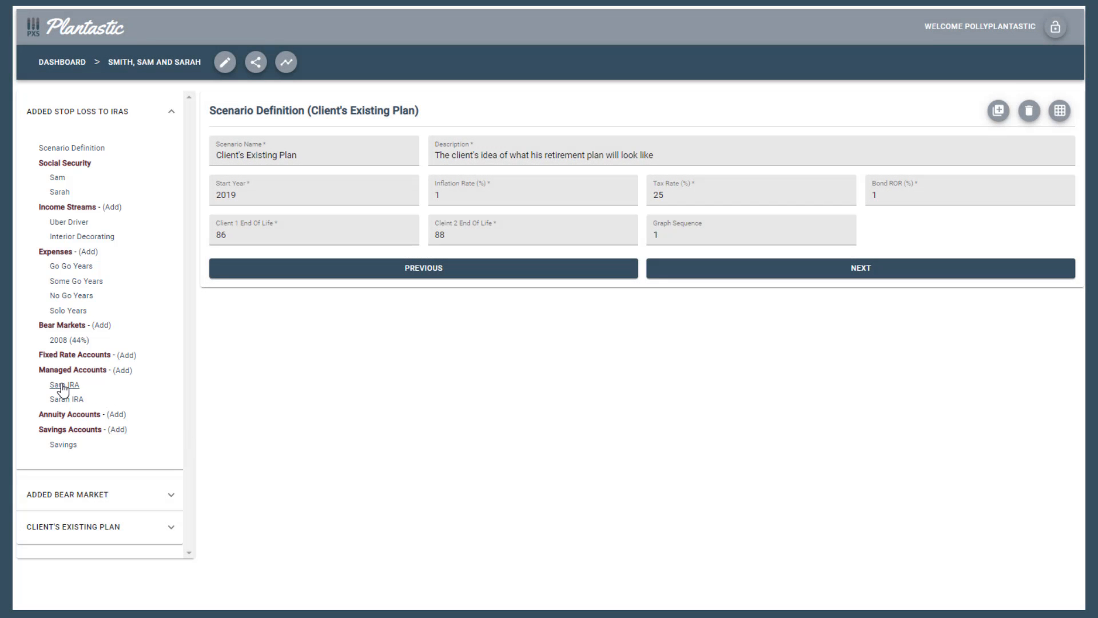
# Open the first client's IRA managed account, set its display sequence to 2, and change the account owner to the second client
pyautogui.click(63, 388)
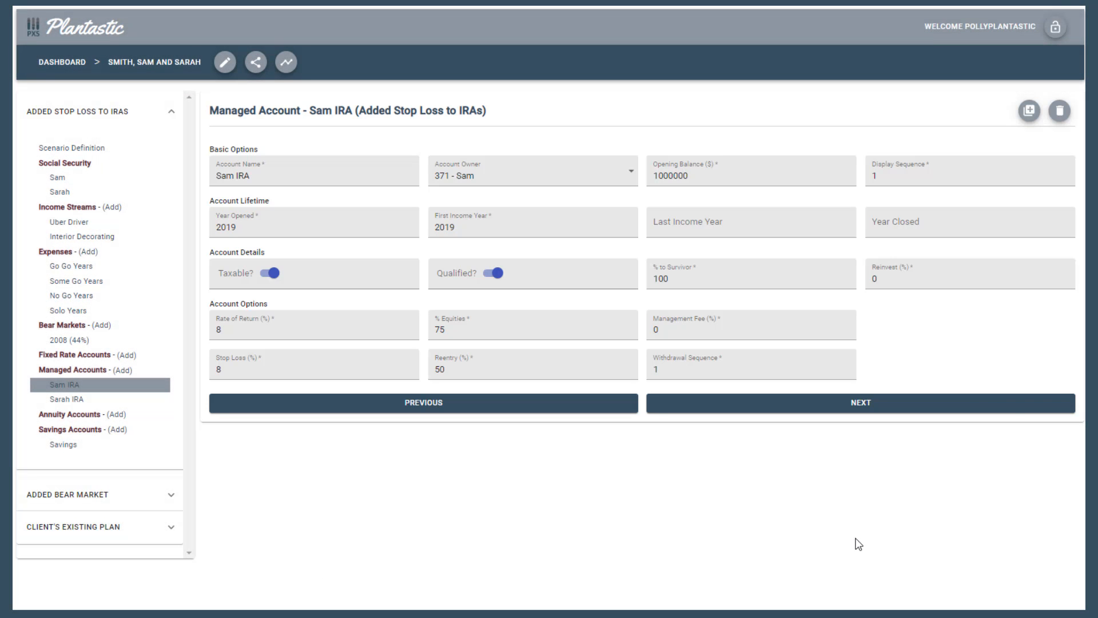
pyautogui.doubleClick(867, 174)
pyautogui.write('2')
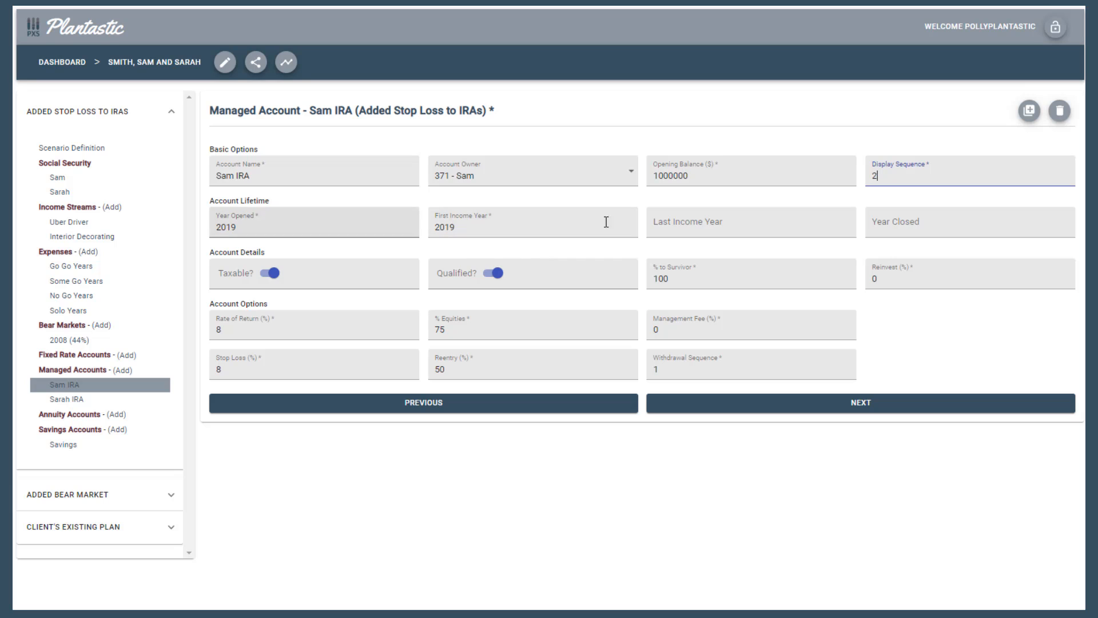
pyautogui.click(634, 179)
pyautogui.click(534, 201)
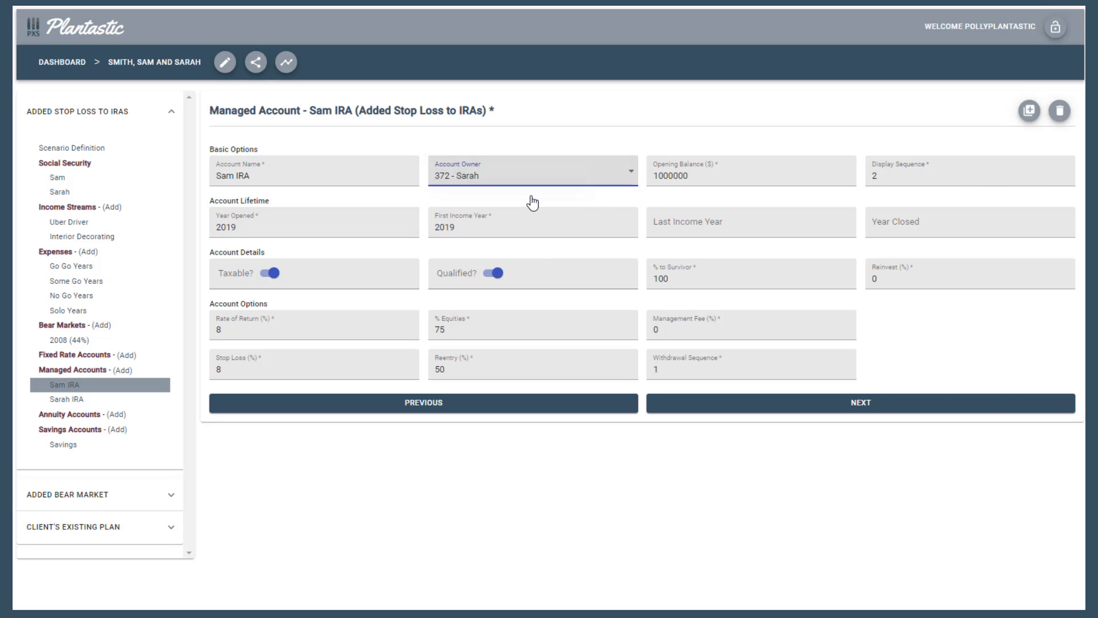
# Toggle the account's Taxable setting off and back on, and collapse and re-expand the Added Stop Loss to IRAs scenario
pyautogui.click(269, 274)
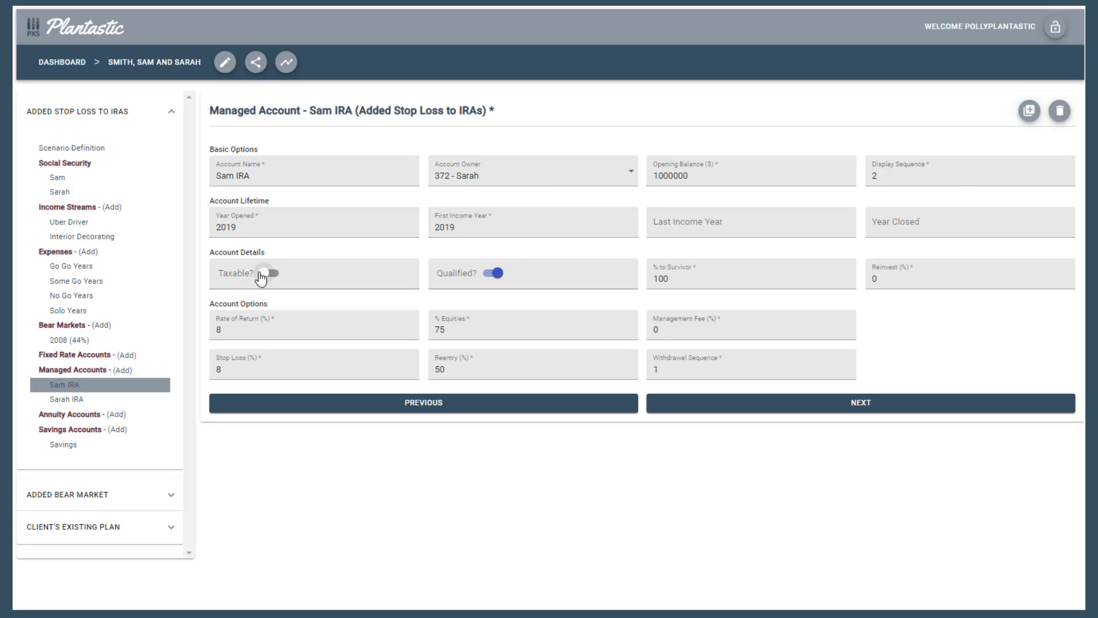
pyautogui.click(261, 275)
pyautogui.click(70, 117)
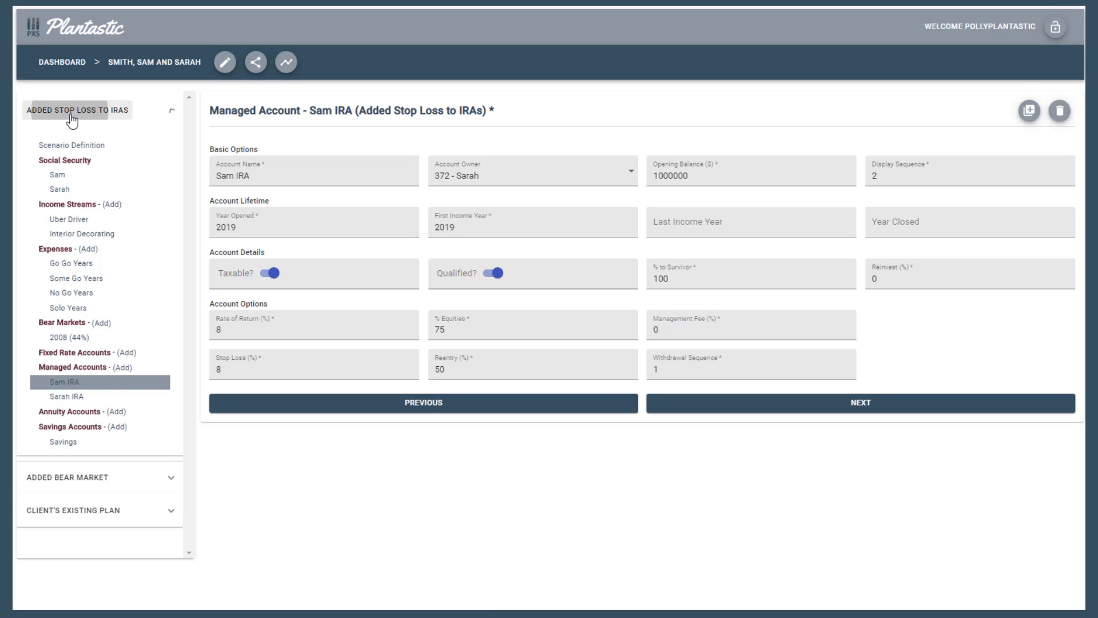
pyautogui.click(71, 119)
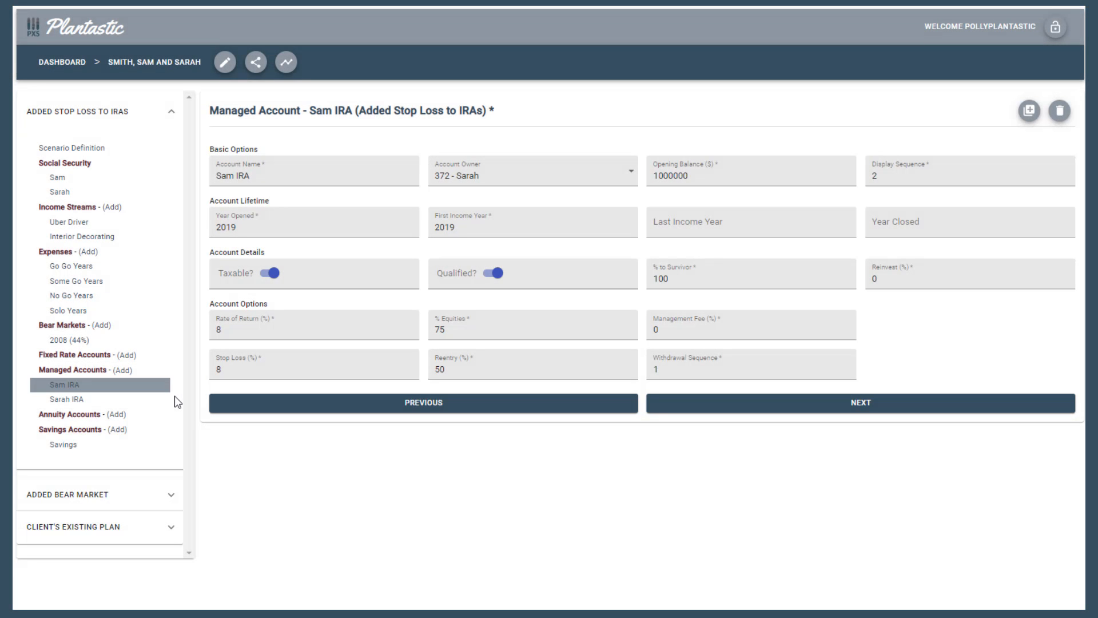
# Save the account edits by switching to the second client's IRA account and returning to the first client's IRA
pyautogui.click(76, 400)
pyautogui.click(80, 386)
# Enter the letter A as the account's opening balance and undo the entry
pyautogui.doubleClick(698, 176)
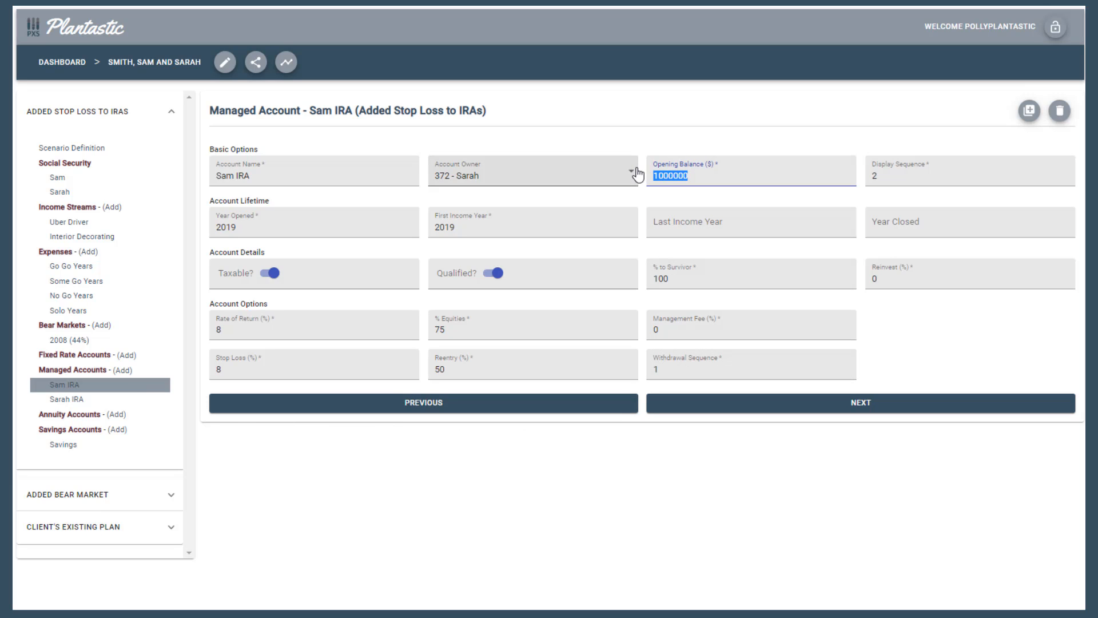
pyautogui.write('A')
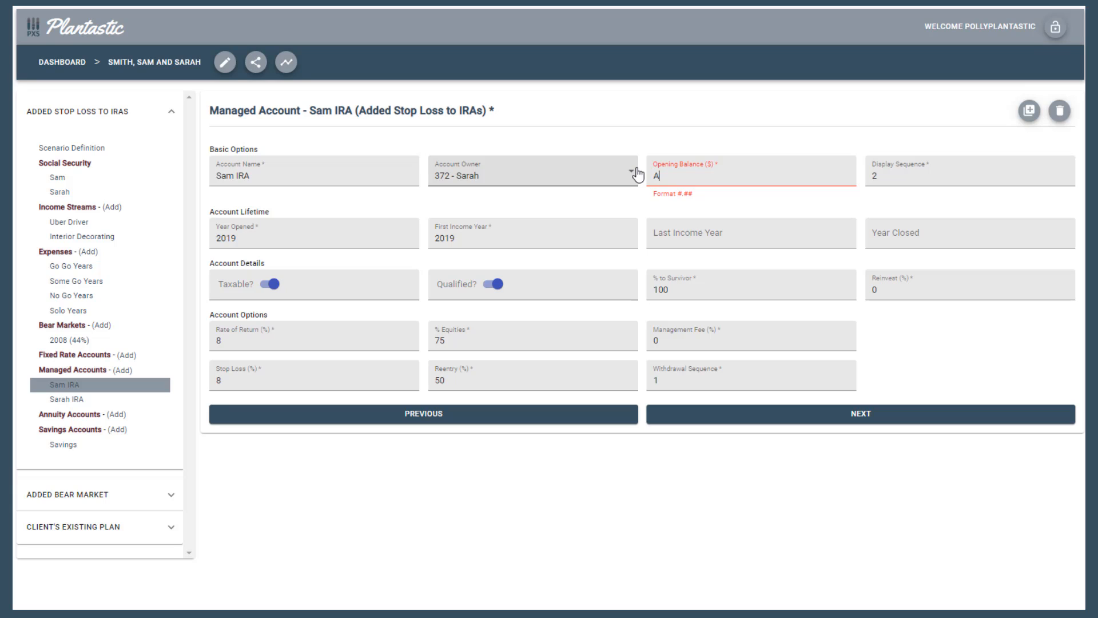
pyautogui.hotkey('ctrl', 'z')
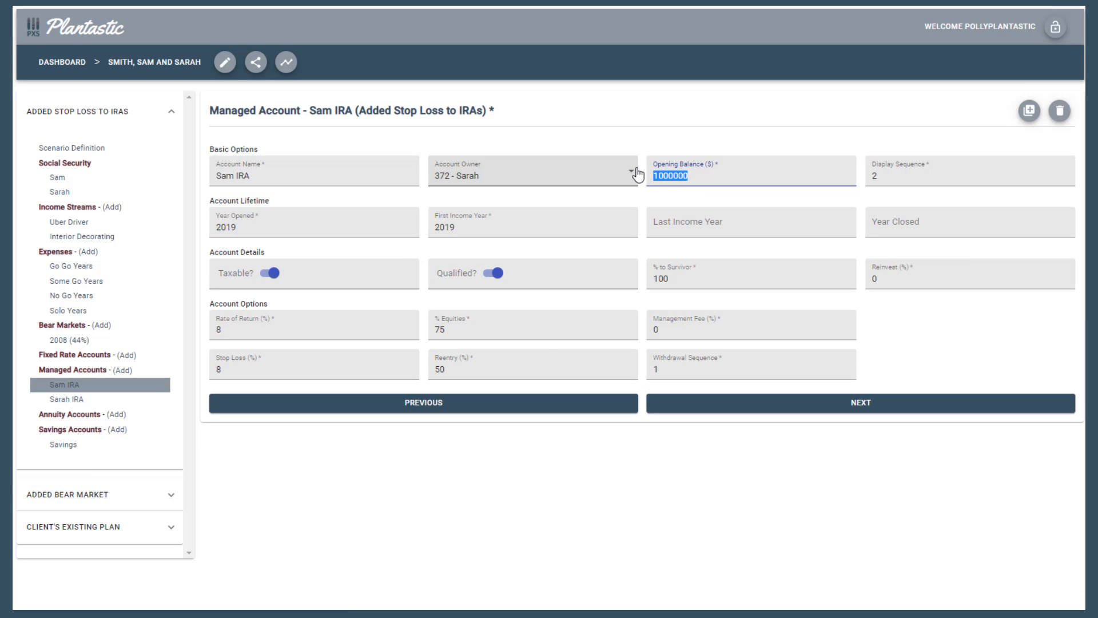
# Try to move on to the next page with "a" as the opening balance, and restore the original balance
pyautogui.click(728, 178)
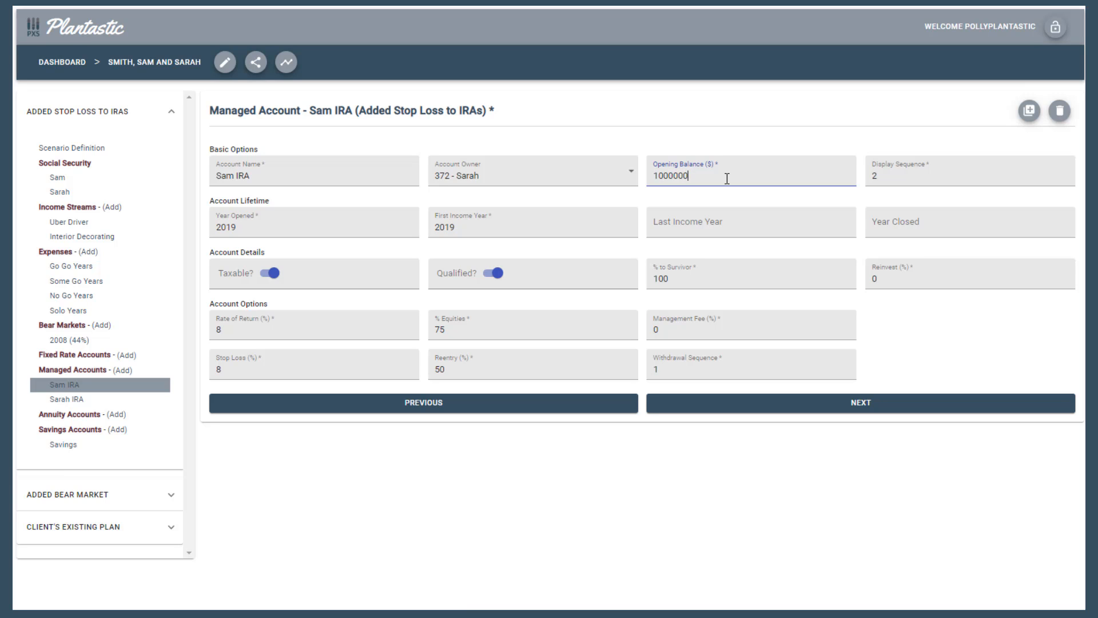
pyautogui.hotkey('ctrl', 'a')
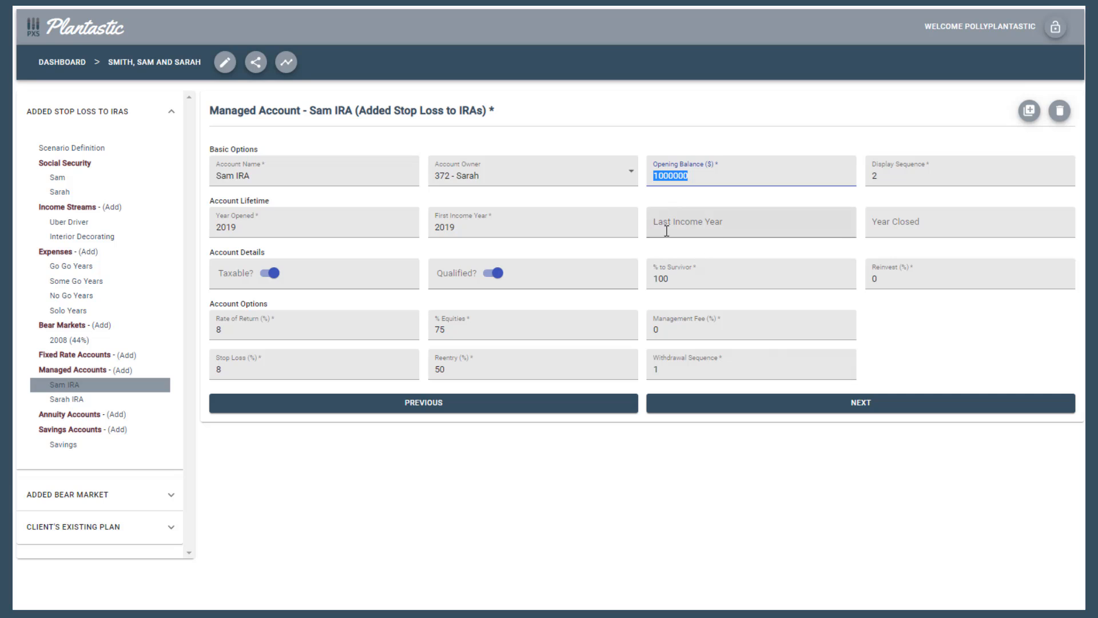
pyautogui.write('a')
pyautogui.click(748, 422)
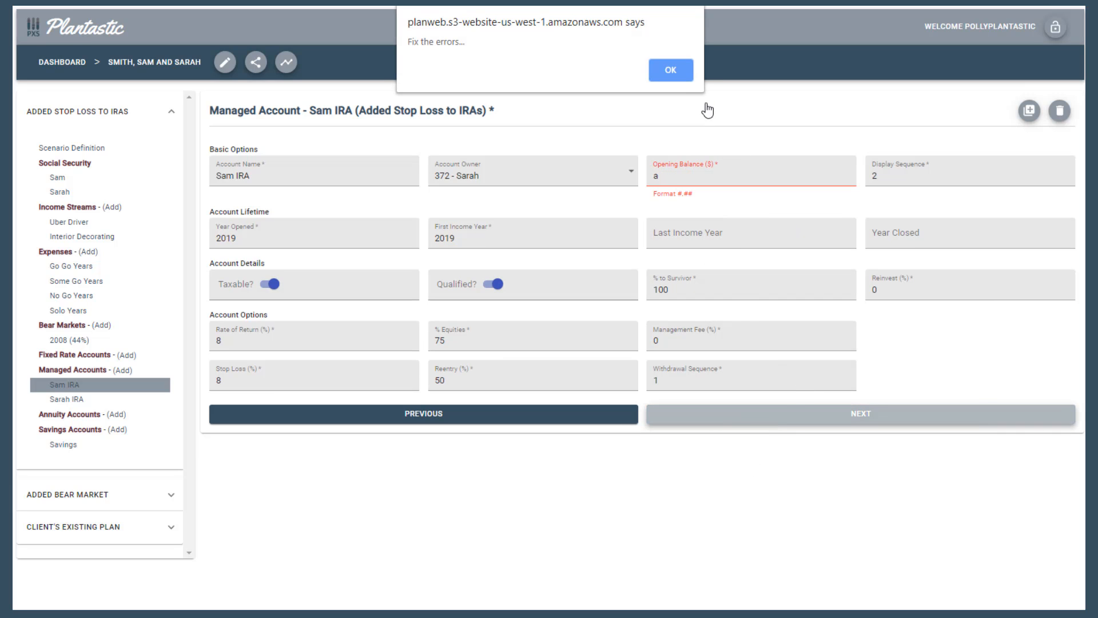
pyautogui.click(681, 68)
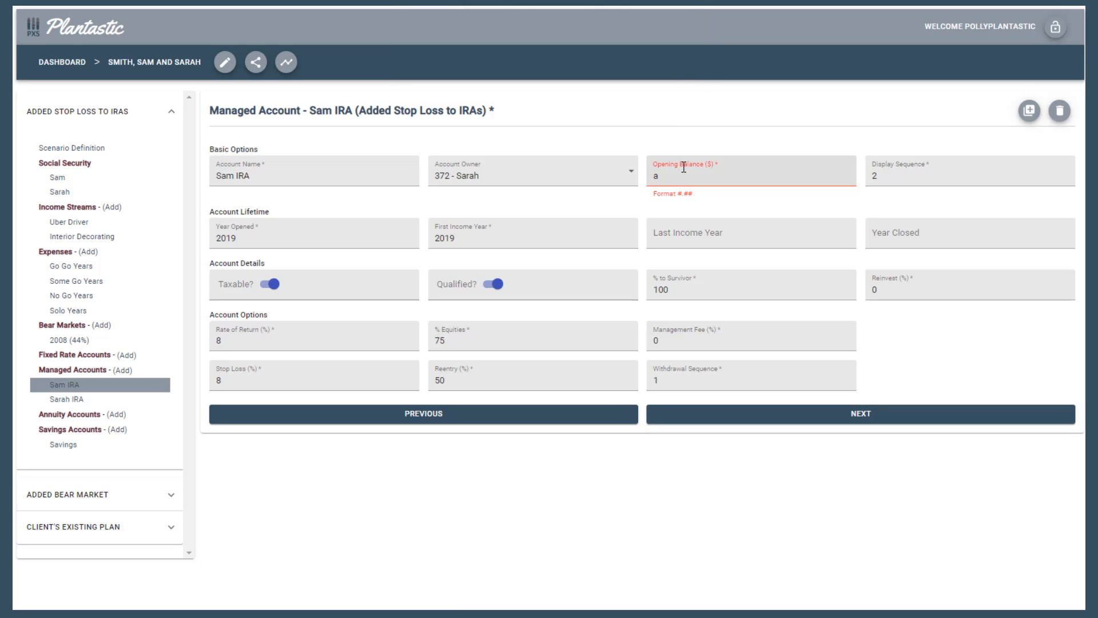
pyautogui.hotkey('ctrl', 'z')
pyautogui.click(703, 177)
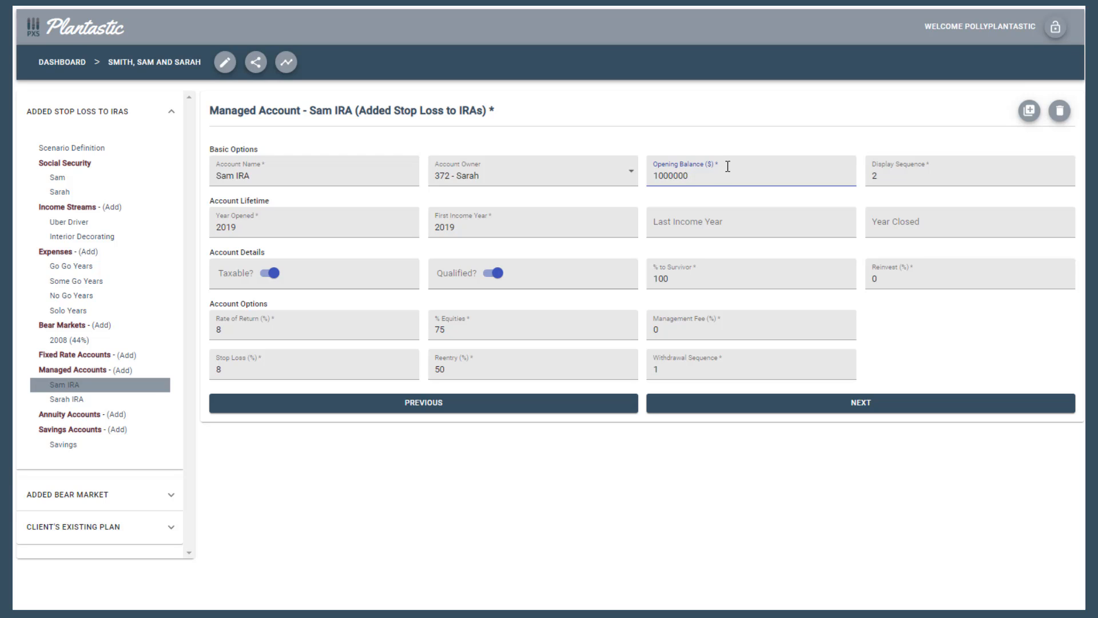
pyautogui.moveTo(695, 164)
pyautogui.mouseDown()
pyautogui.moveTo(653, 163)
pyautogui.moveTo(691, 179)
pyautogui.mouseUp()
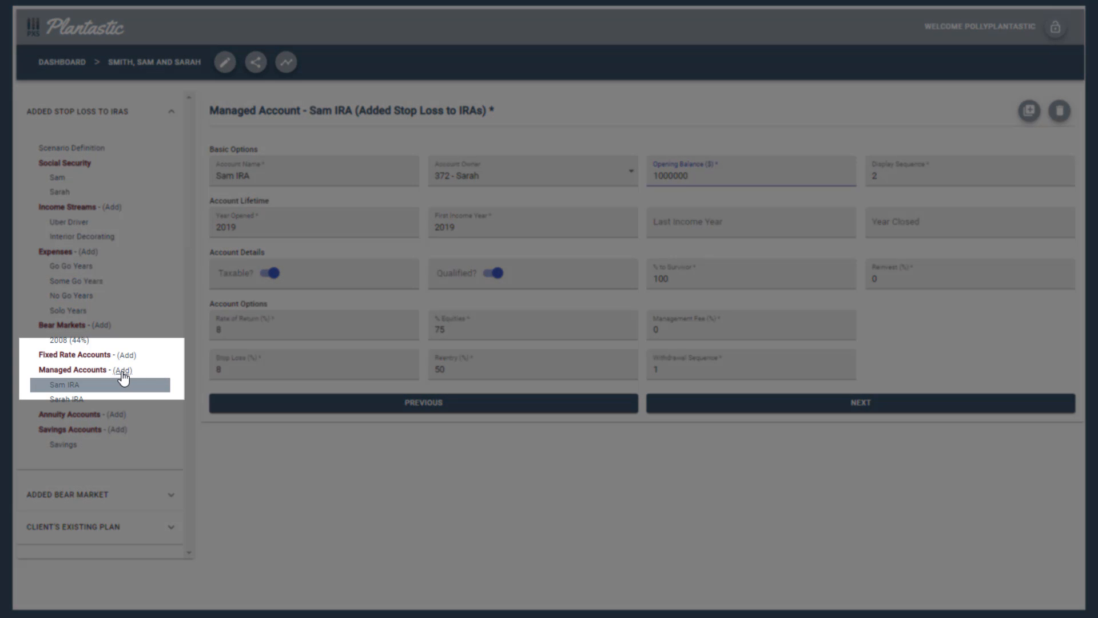
# Start a new managed account in the scenario and try to continue without filling in its required fields
pyautogui.click(122, 371)
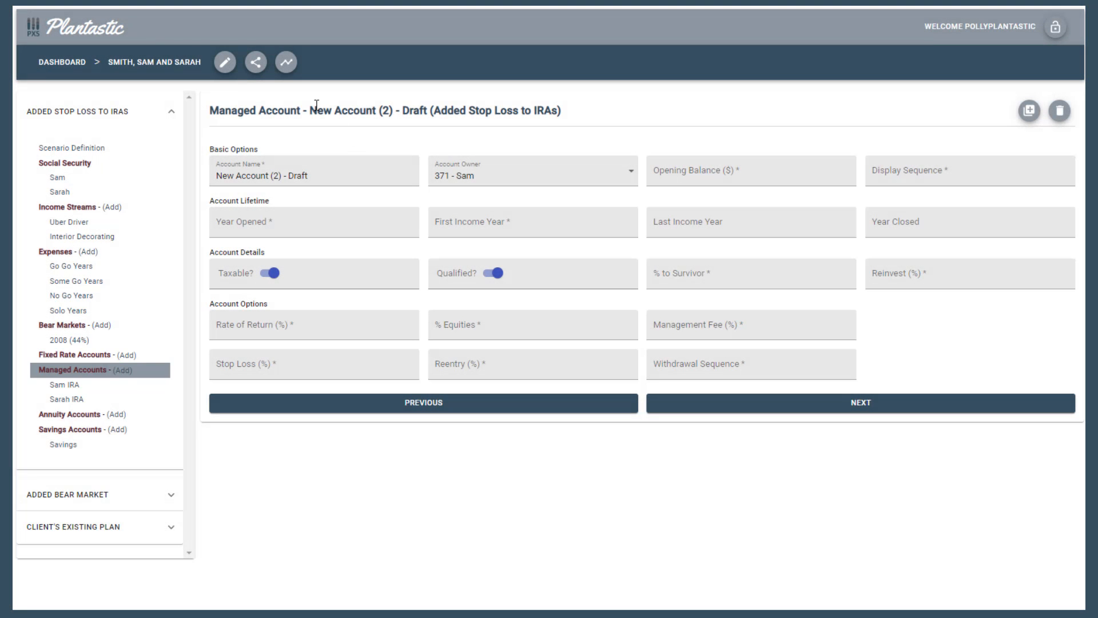
pyautogui.moveTo(310, 110); pyautogui.dragTo(394, 125)
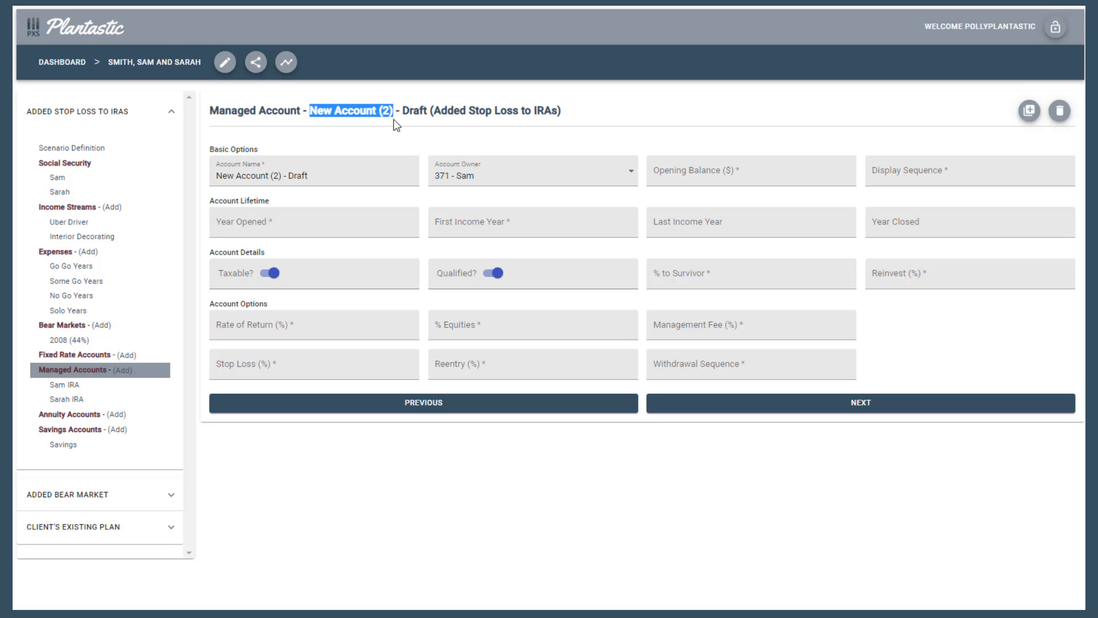
pyautogui.click(353, 125)
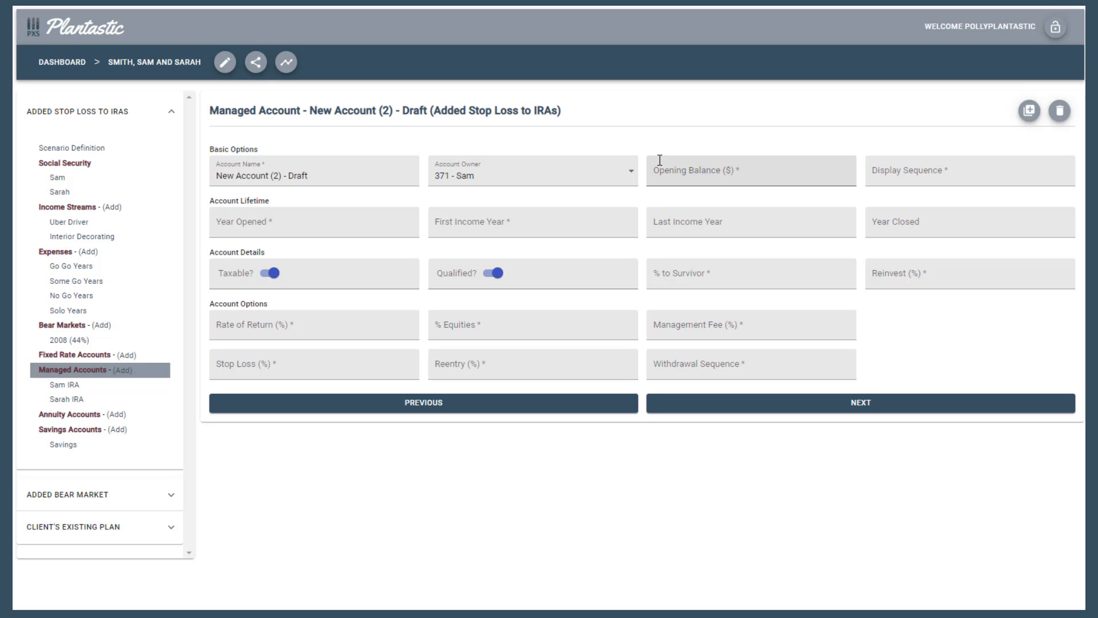
pyautogui.click(711, 408)
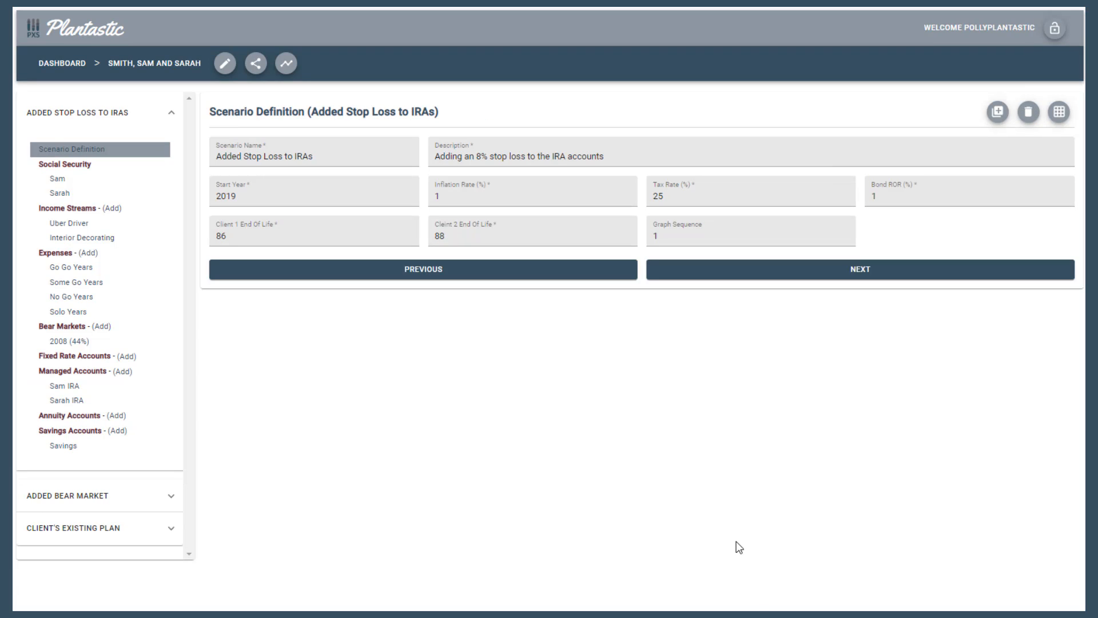
# Duplicate the first client's IRA managed account, and open and delete the copy
pyautogui.click(65, 389)
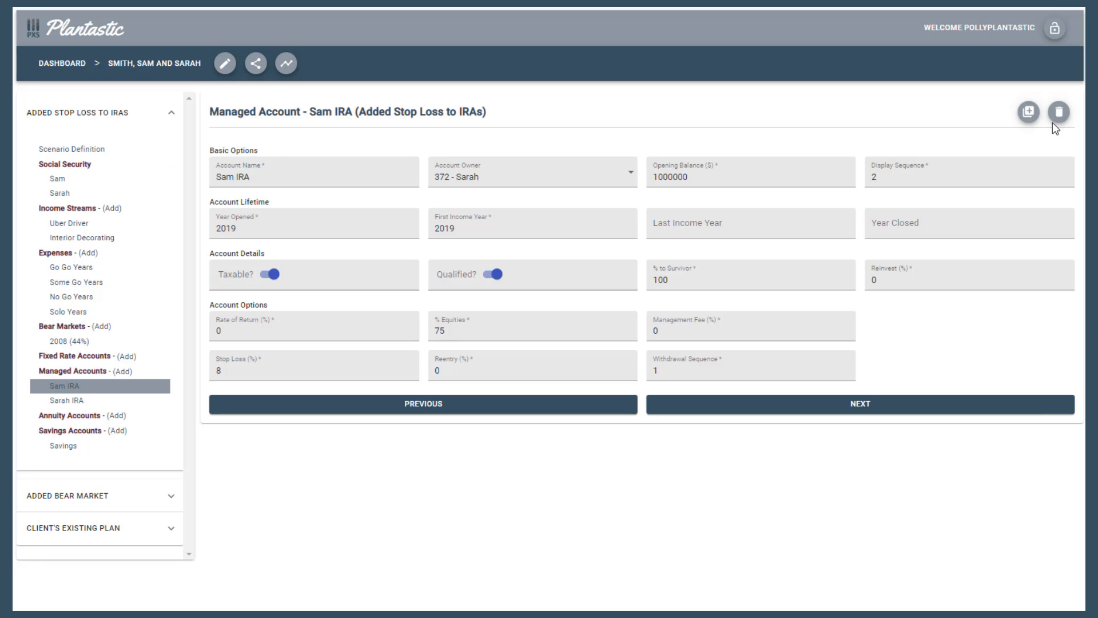
pyautogui.click(1029, 114)
pyautogui.click(71, 416)
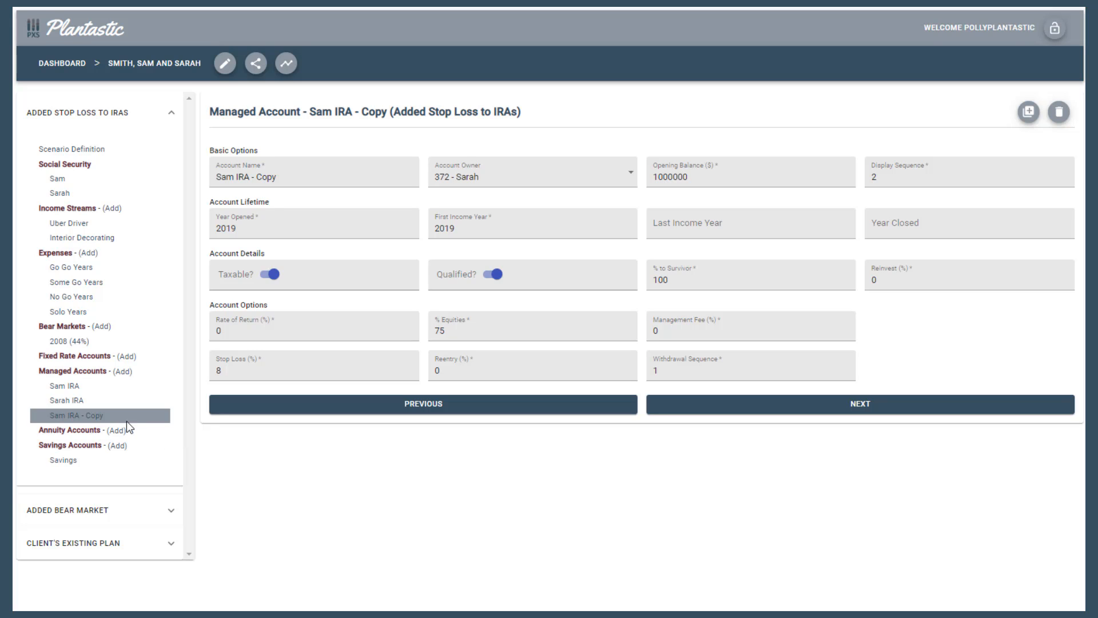
pyautogui.click(1065, 118)
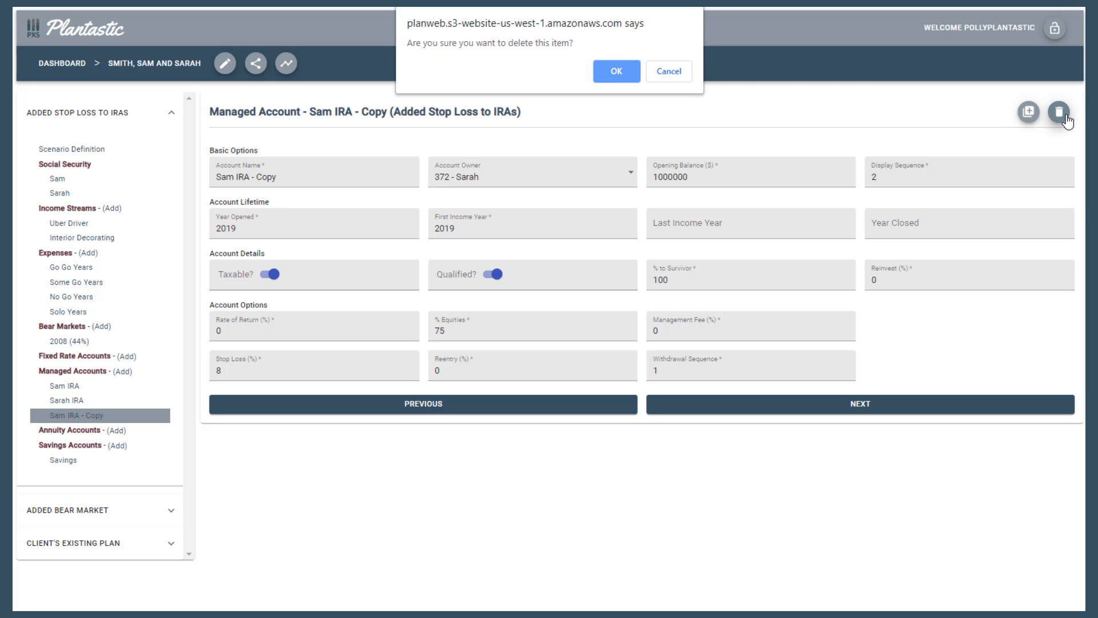
pyautogui.click(612, 76)
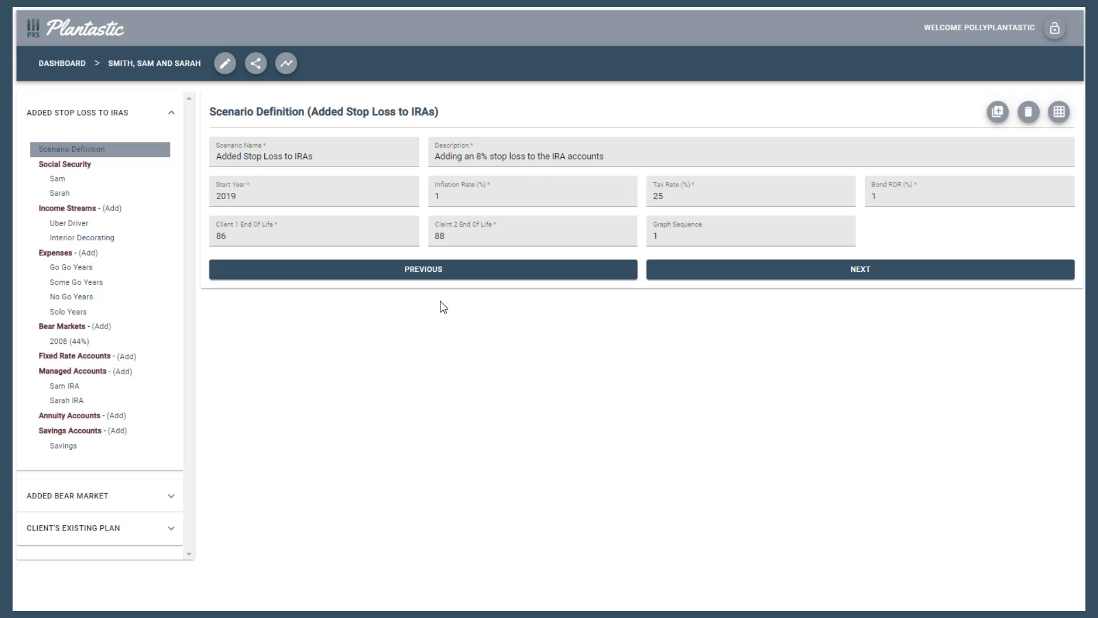
# Review the critical and non-critical errors in the scenario's validation report and close the report
pyautogui.click(1059, 112)
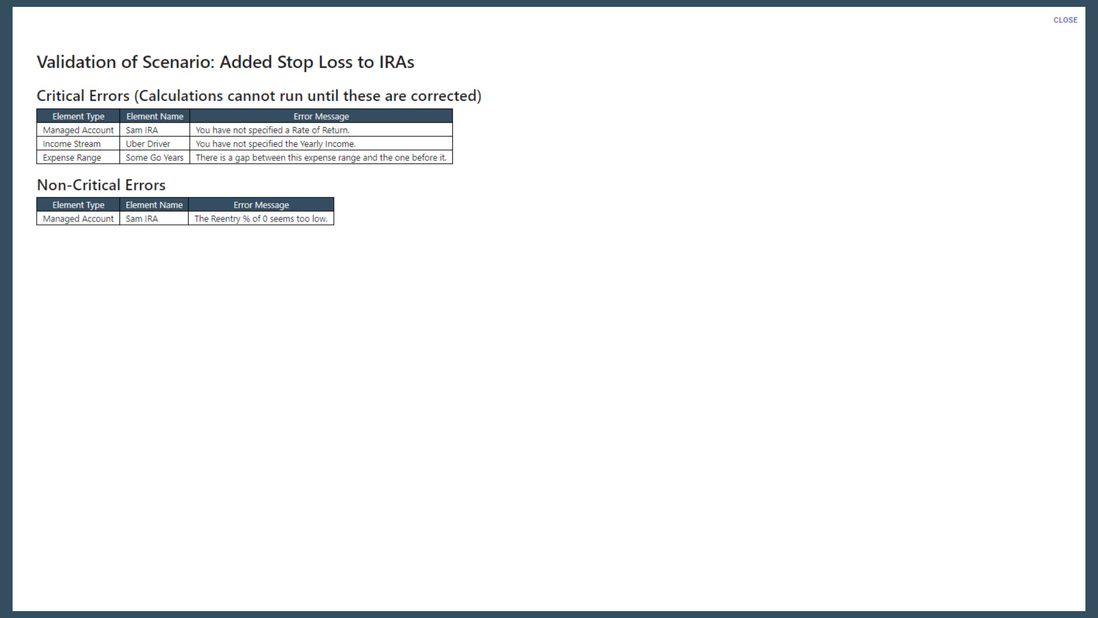
pyautogui.click(1066, 21)
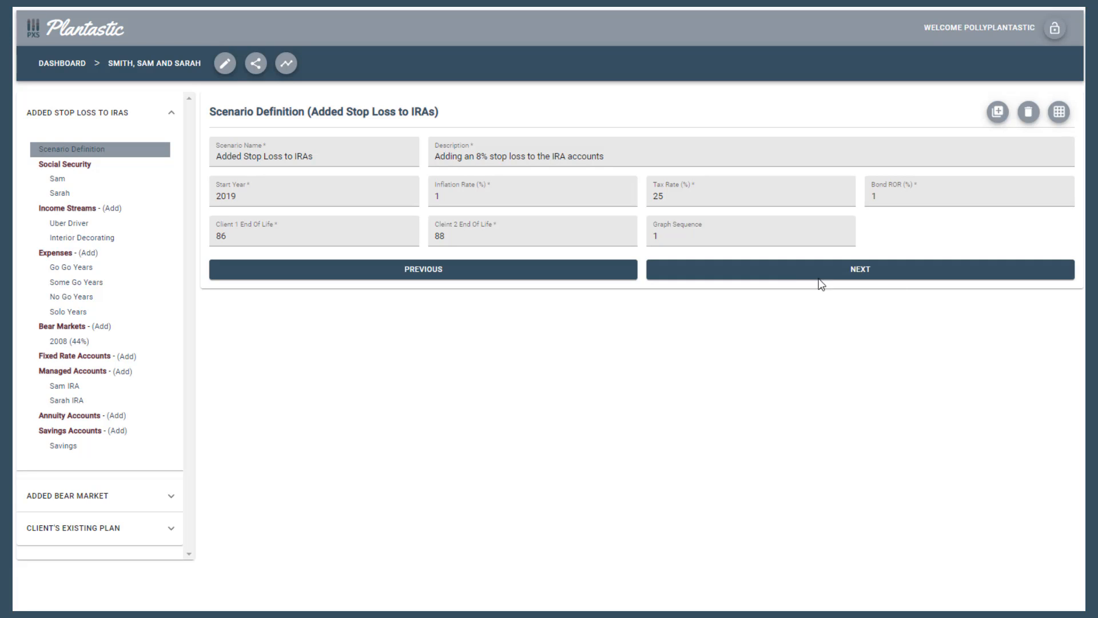
# Go to the first client's Social Security page in the scenario and set the COLA Percentage to 2
pyautogui.click(793, 271)
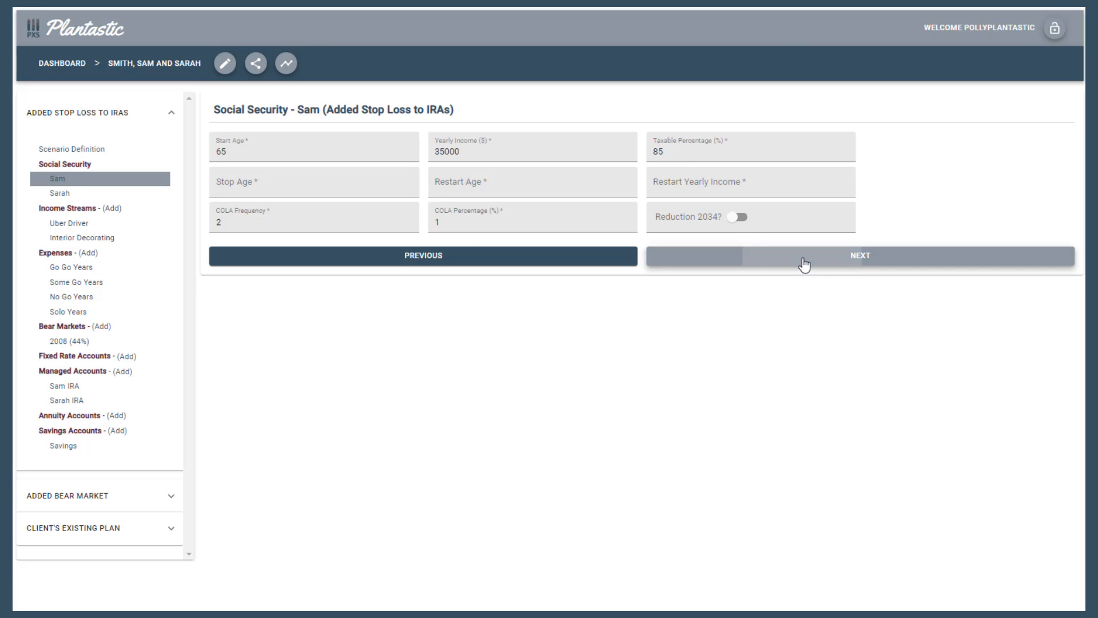
pyautogui.click(800, 263)
pyautogui.click(592, 265)
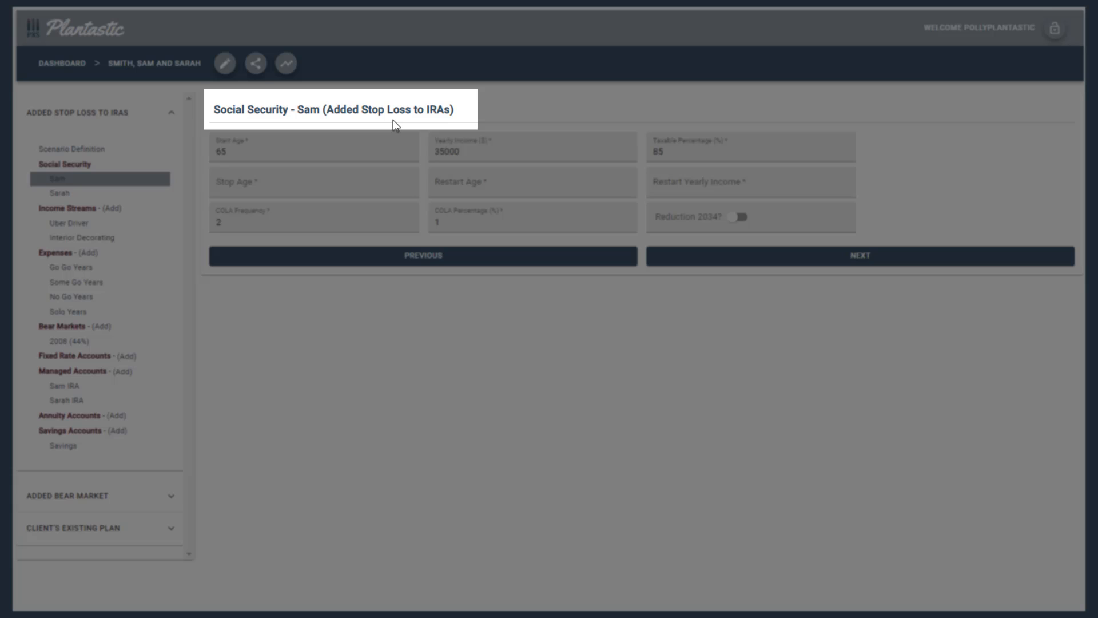
pyautogui.doubleClick(431, 231)
pyautogui.write('2')
pyautogui.click(460, 297)
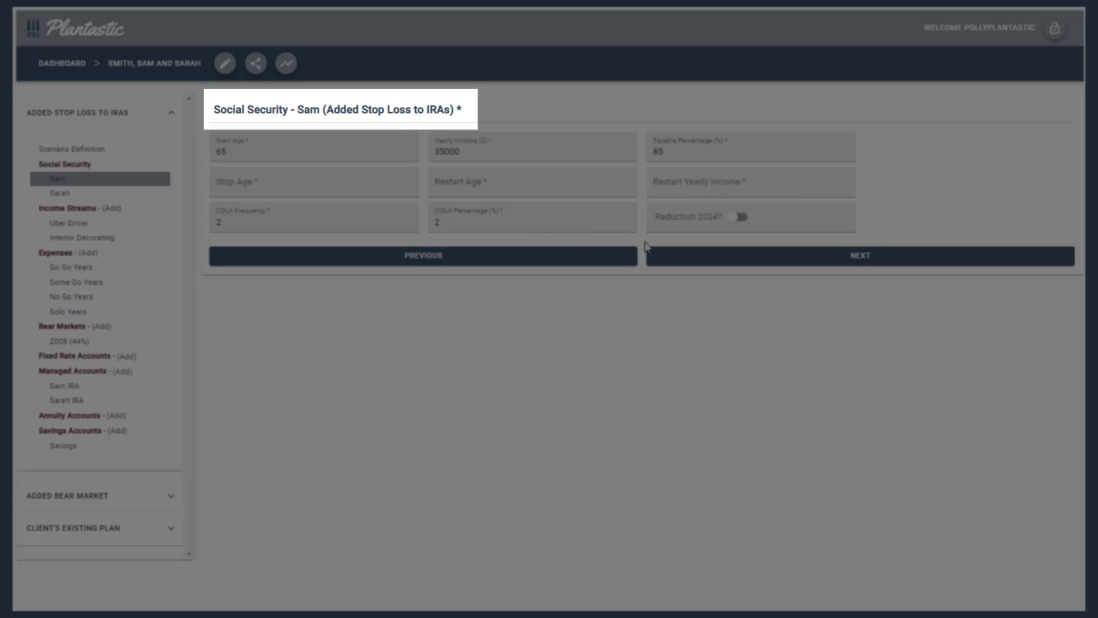